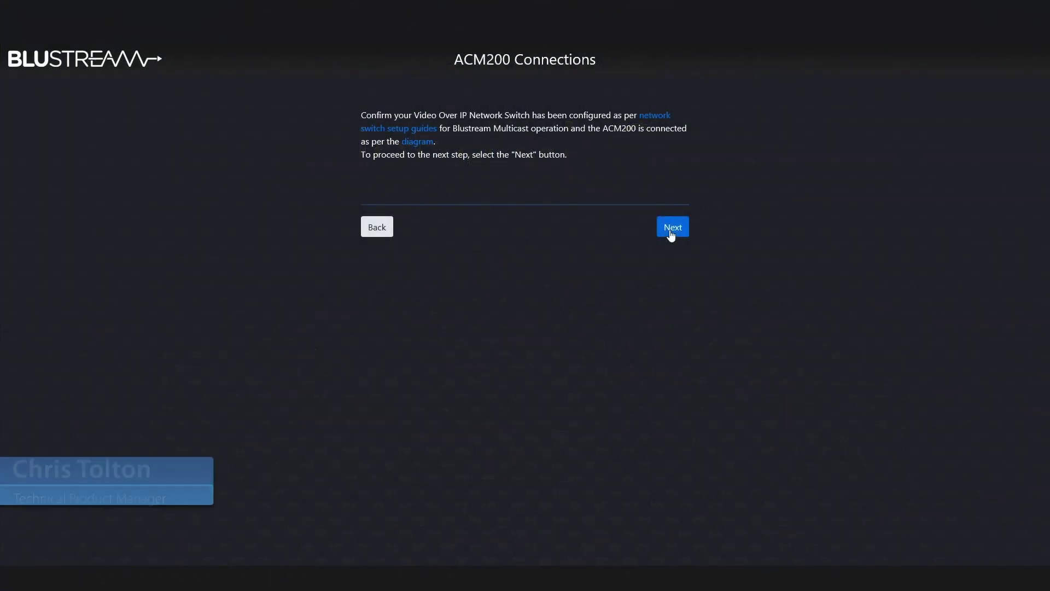
# Scan the network and list the five transmitters and seven receivers with their IP addresses
pyautogui.click(671, 230)
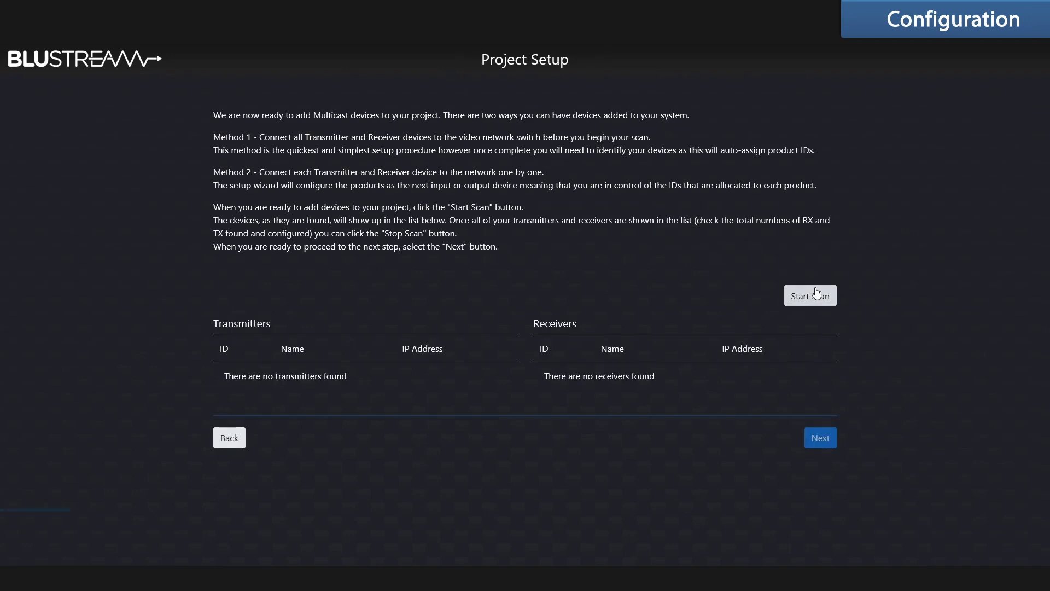
pyautogui.click(806, 295)
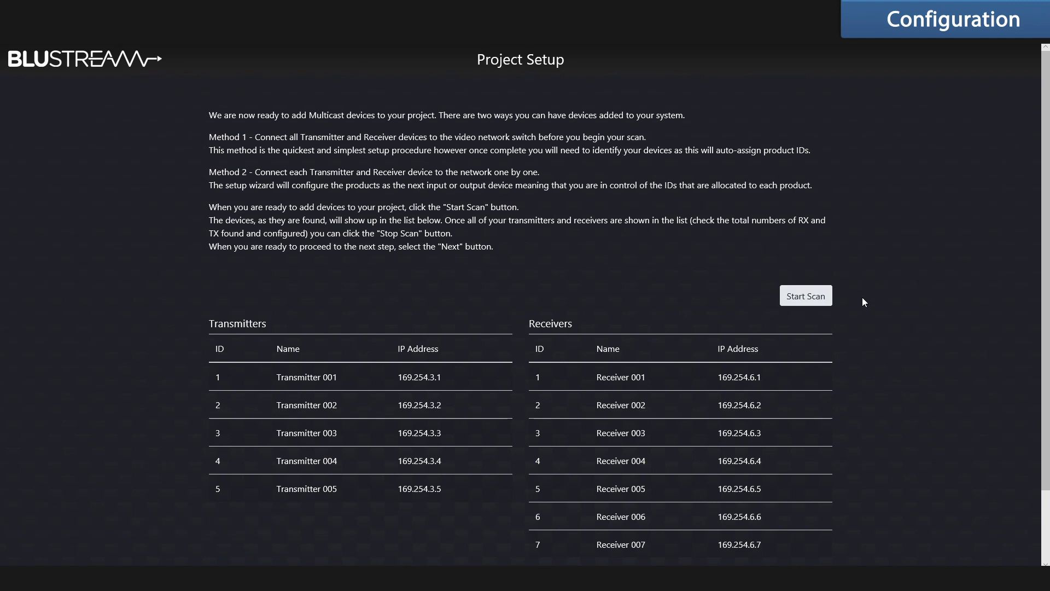
pyautogui.scroll(-2, 862, 297)
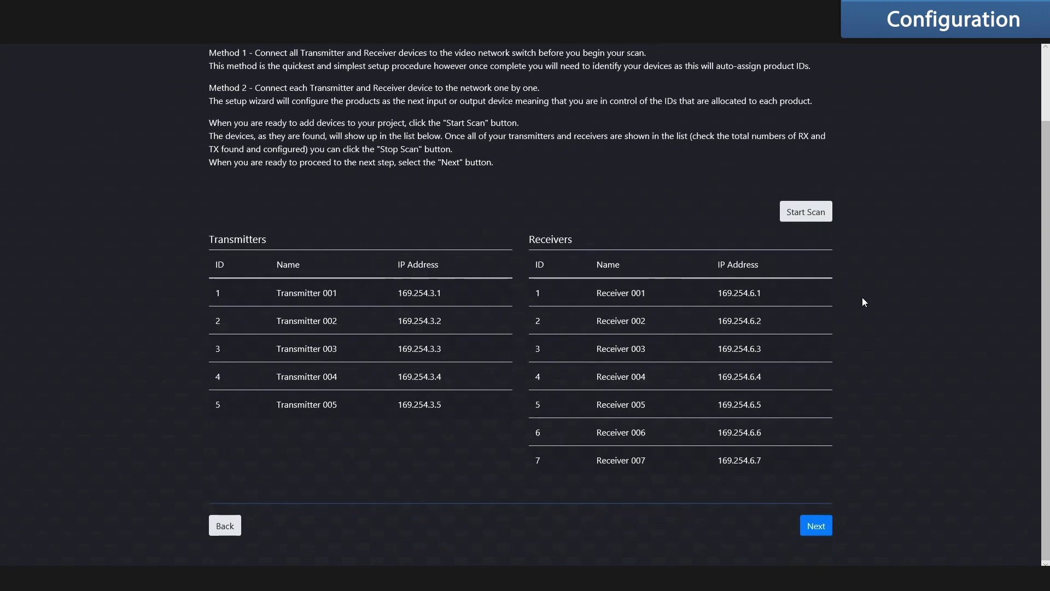
# Name a receiver Kitchen and set its output resolution to 1080P@60Hz
pyautogui.click(824, 530)
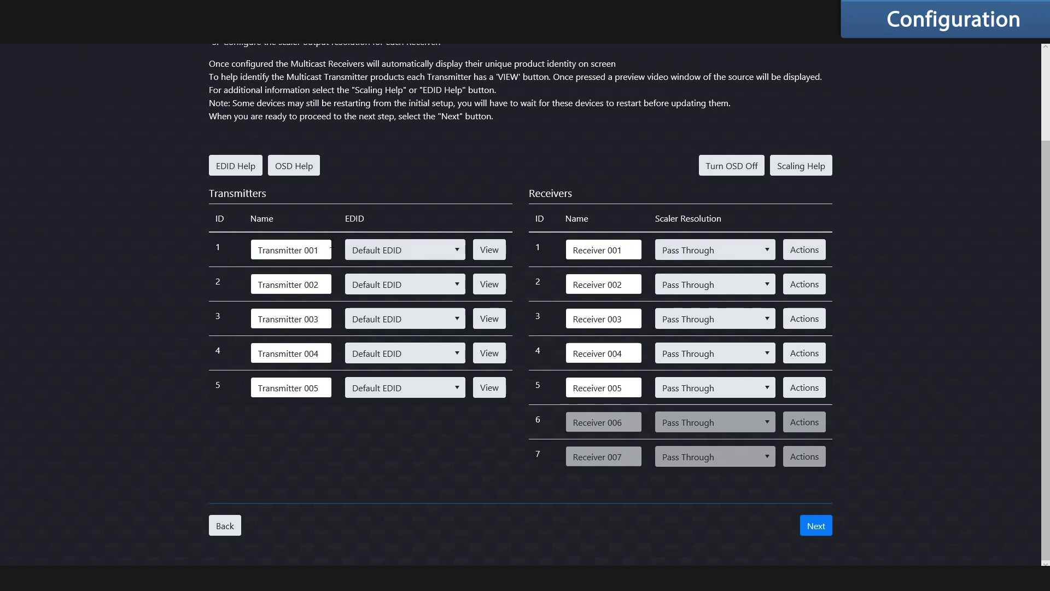
pyautogui.click(491, 252)
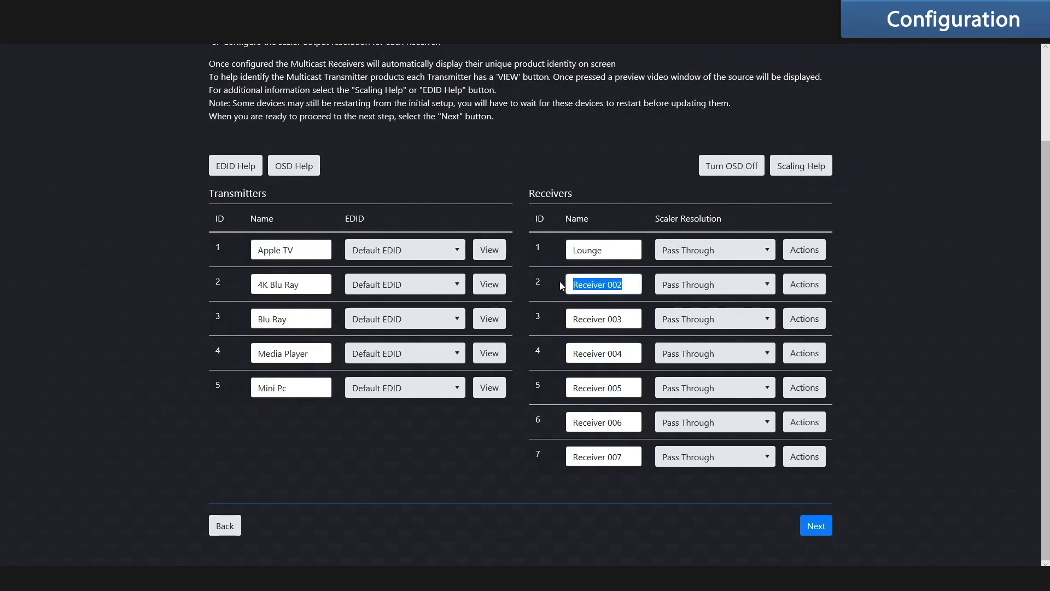
pyautogui.write('Kitchen')
pyautogui.click(752, 287)
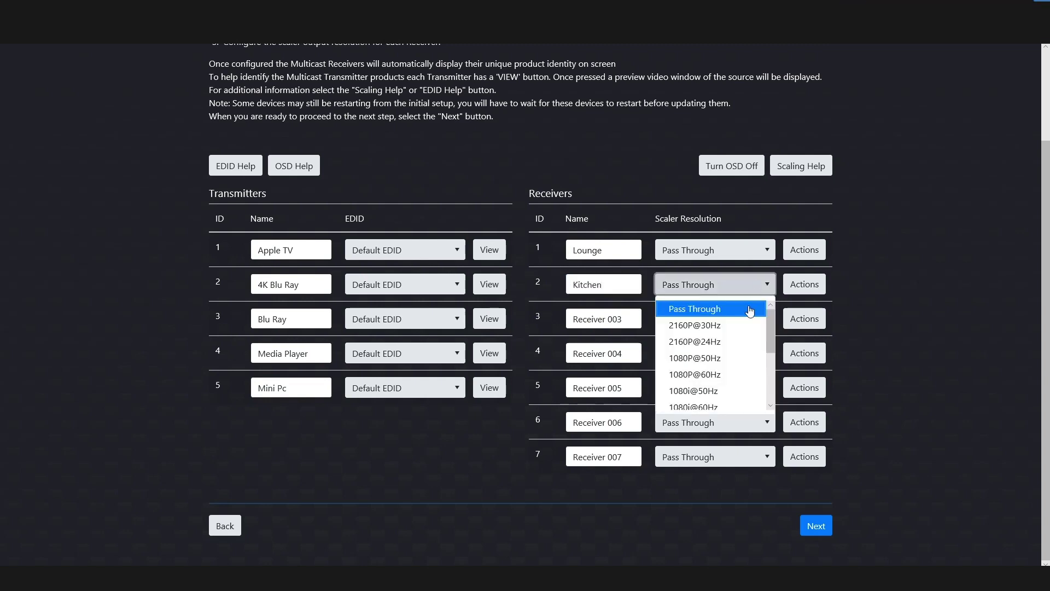
pyautogui.click(665, 347)
# Rename receiver 3 to Study with a 1080P@60Hz output resolution
pyautogui.moveTo(635, 319); pyautogui.dragTo(559, 320)
pyautogui.write('Study')
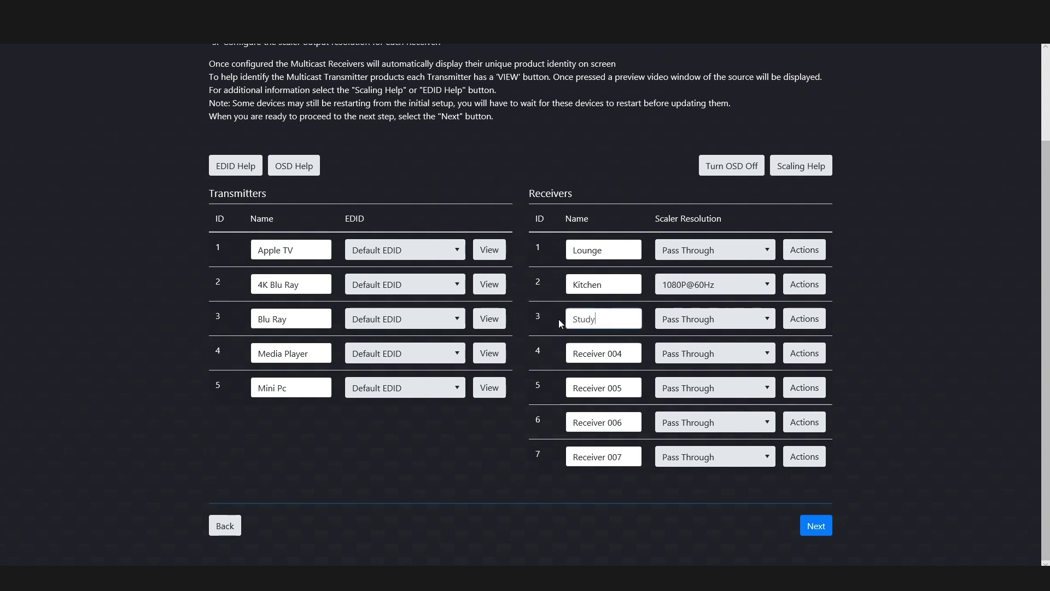
pyautogui.click(707, 318)
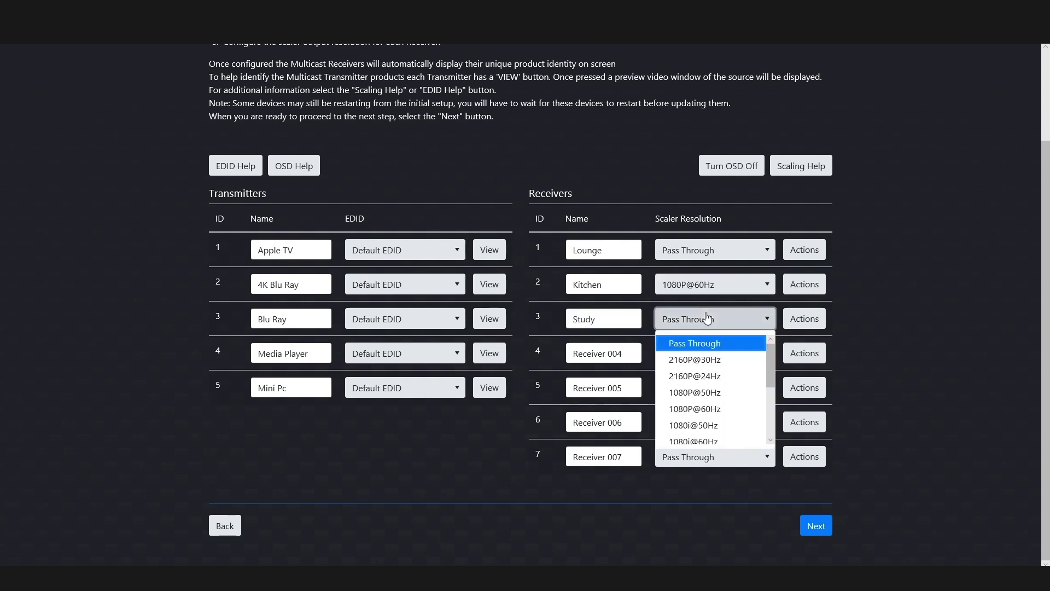
pyautogui.click(724, 410)
# Rename receivers 4 and 5 to Games Room and Master B
pyautogui.moveTo(635, 356); pyautogui.dragTo(547, 353)
pyautogui.write('Games Room')
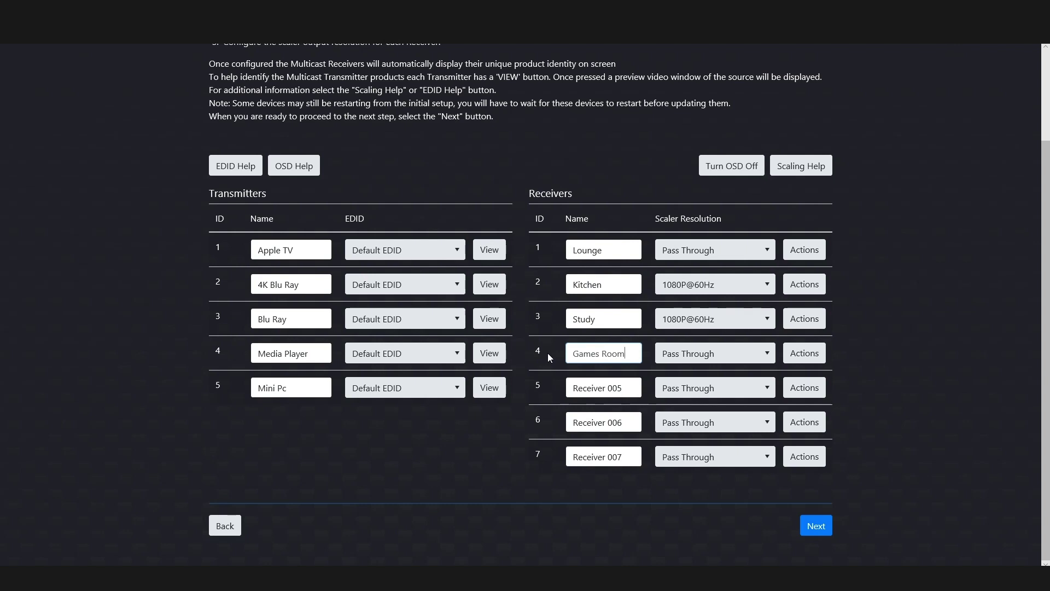
pyautogui.moveTo(621, 388); pyautogui.dragTo(559, 382)
pyautogui.write('Master B')
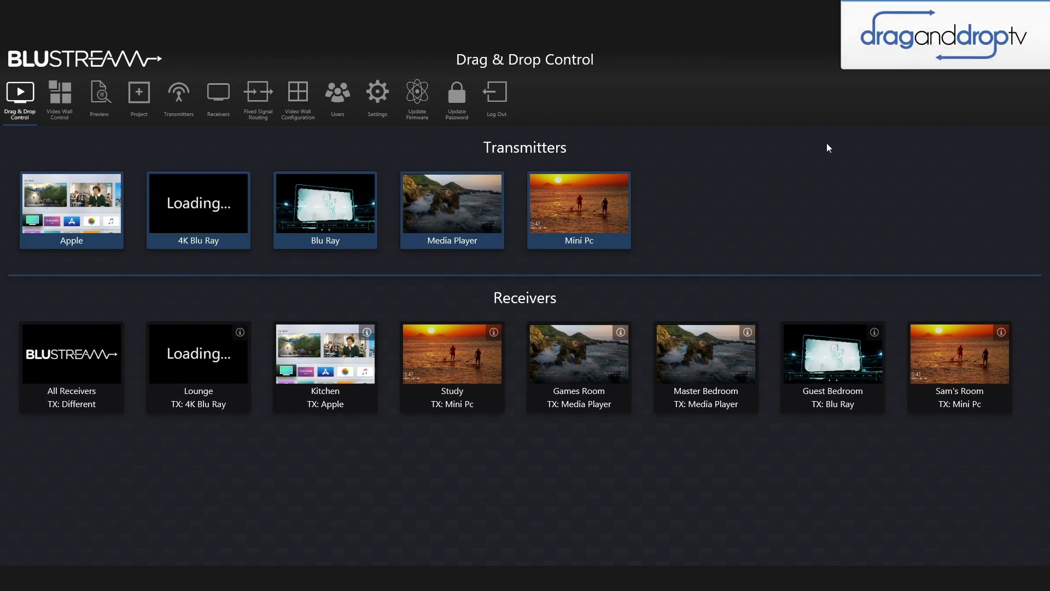
# Route Media Player to all receivers, Blu Ray to Study and 4K Blu Ray to Games Room
pyautogui.moveTo(351, 191); pyautogui.dragTo(343, 359)
pyautogui.moveTo(570, 216); pyautogui.dragTo(574, 372)
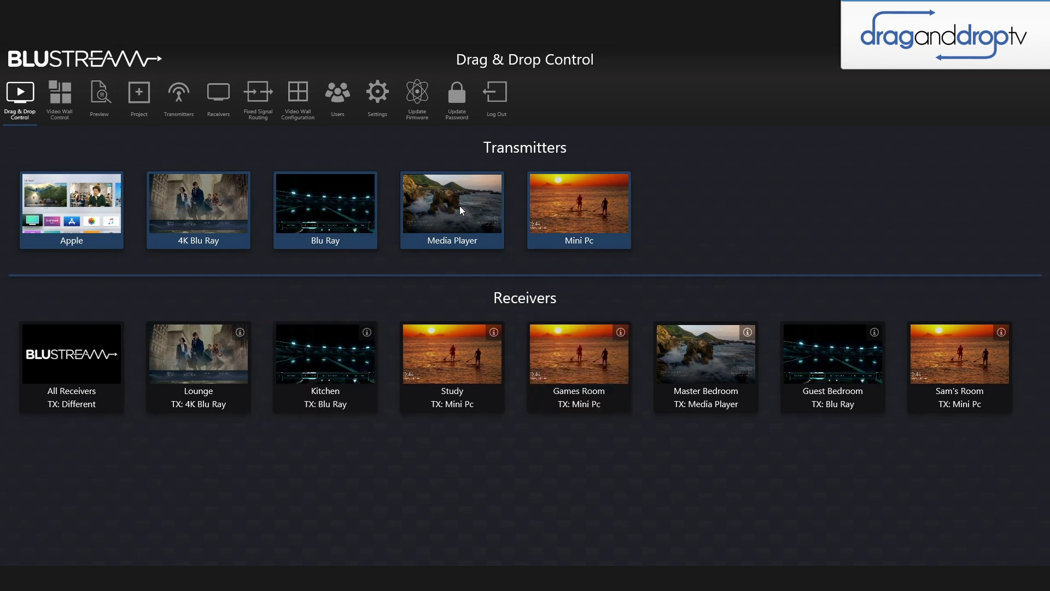
pyautogui.moveTo(460, 206); pyautogui.dragTo(80, 367)
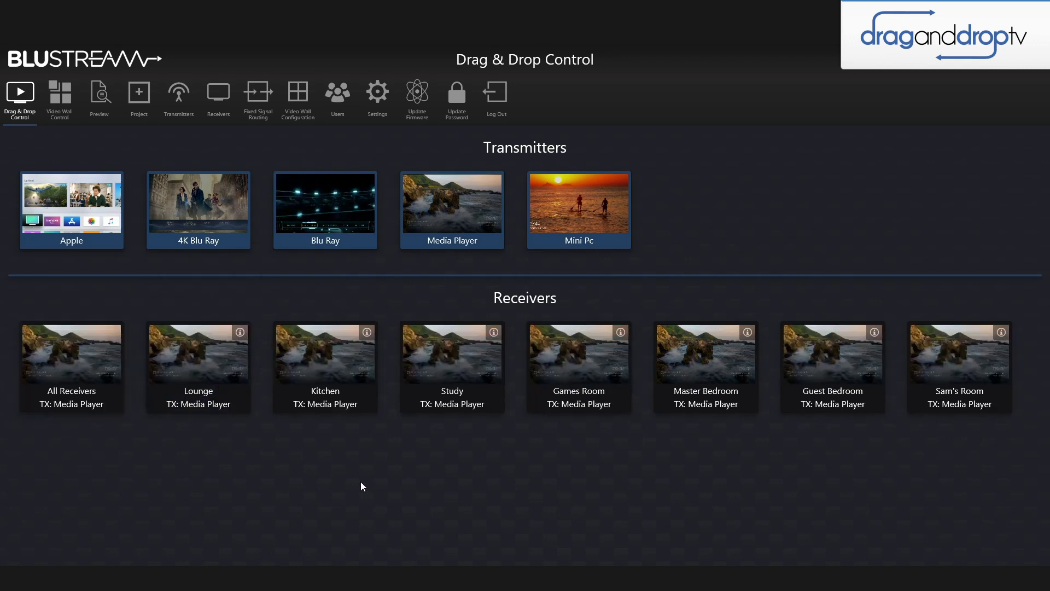
pyautogui.moveTo(351, 216); pyautogui.dragTo(478, 358)
pyautogui.moveTo(202, 216); pyautogui.dragTo(597, 361)
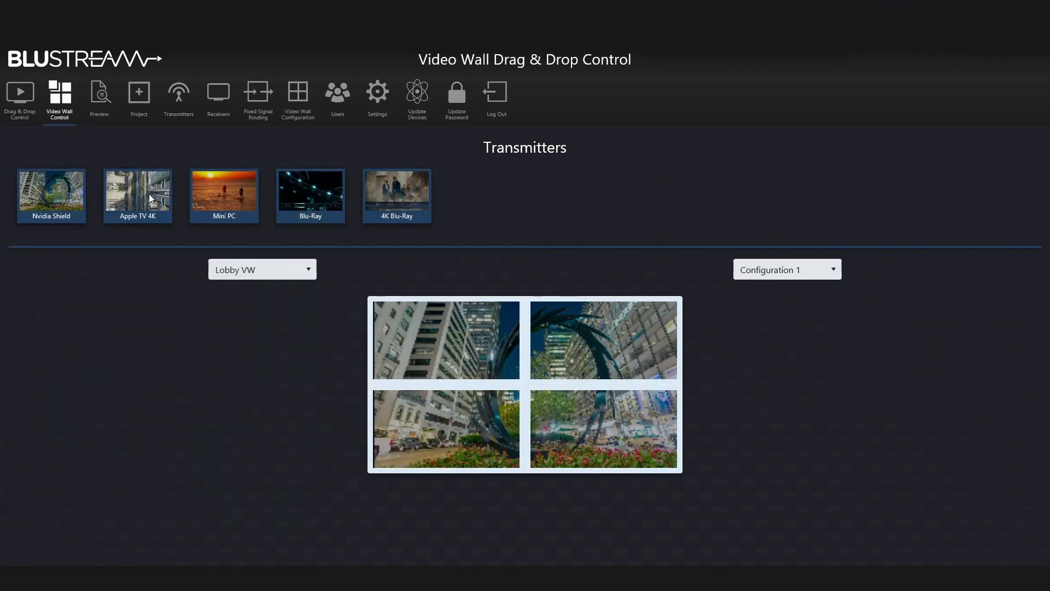
# Show the Mini PC source on the Lobby VW video wall
pyautogui.moveTo(220, 196); pyautogui.dragTo(542, 394)
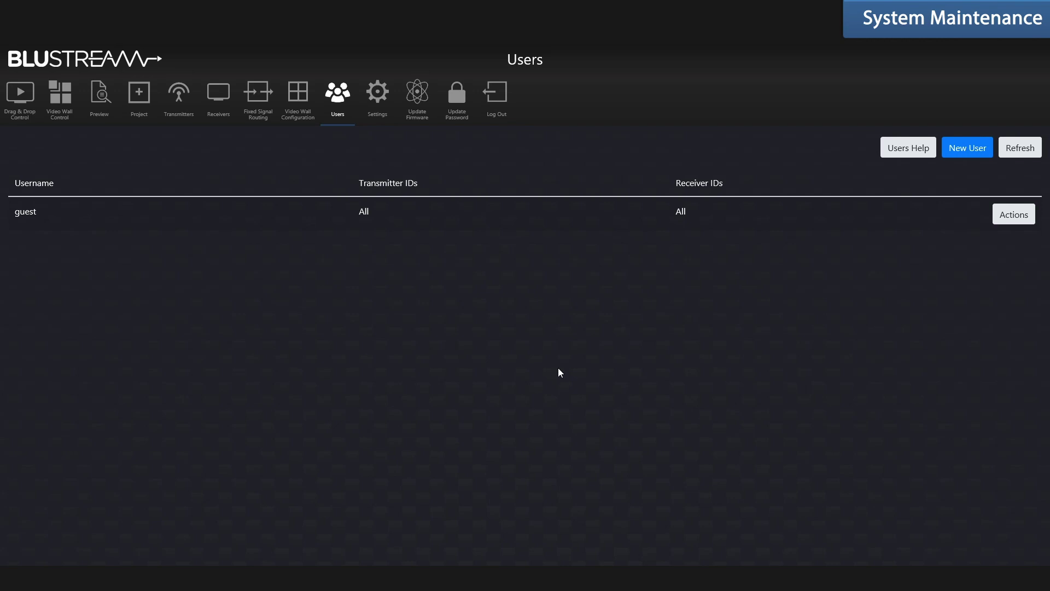
# Create a new user named Sam with a password
pyautogui.click(951, 149)
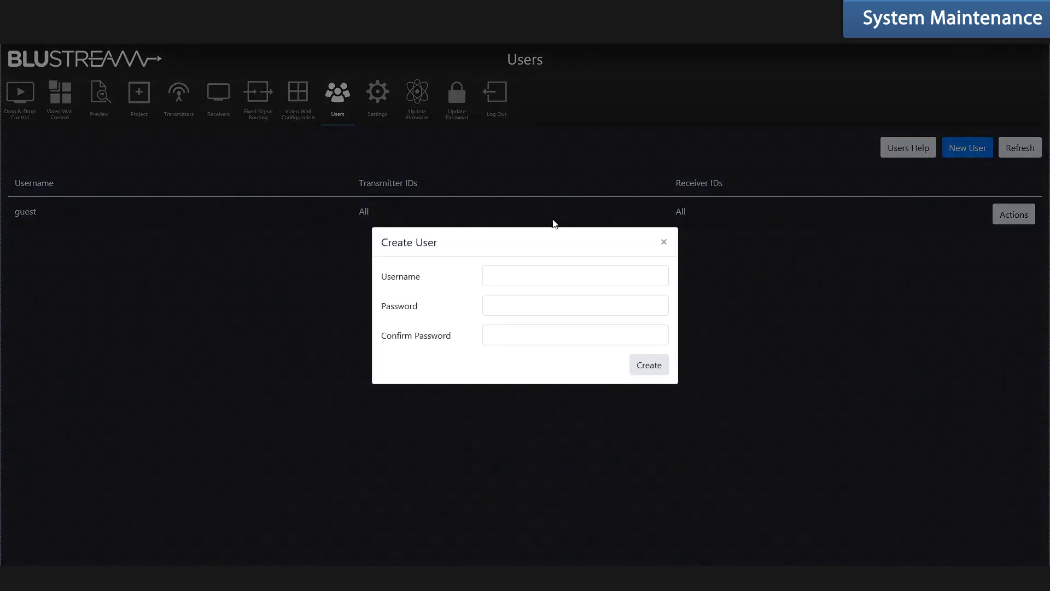
pyautogui.write('Sam')
pyautogui.click(535, 305)
pyautogui.write('1234')
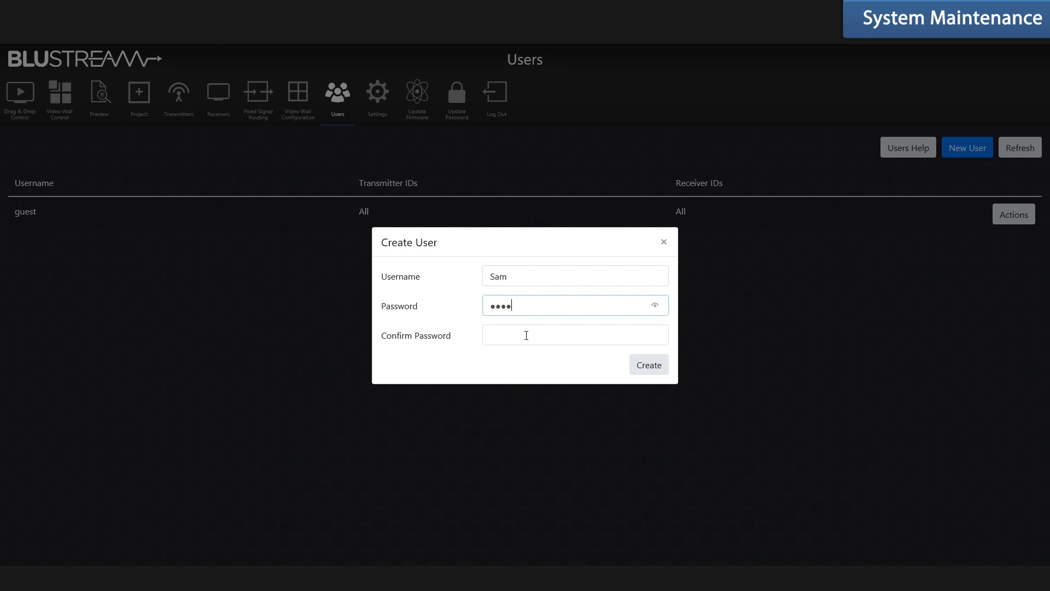
pyautogui.click(526, 335)
pyautogui.write('123')
pyautogui.click(645, 364)
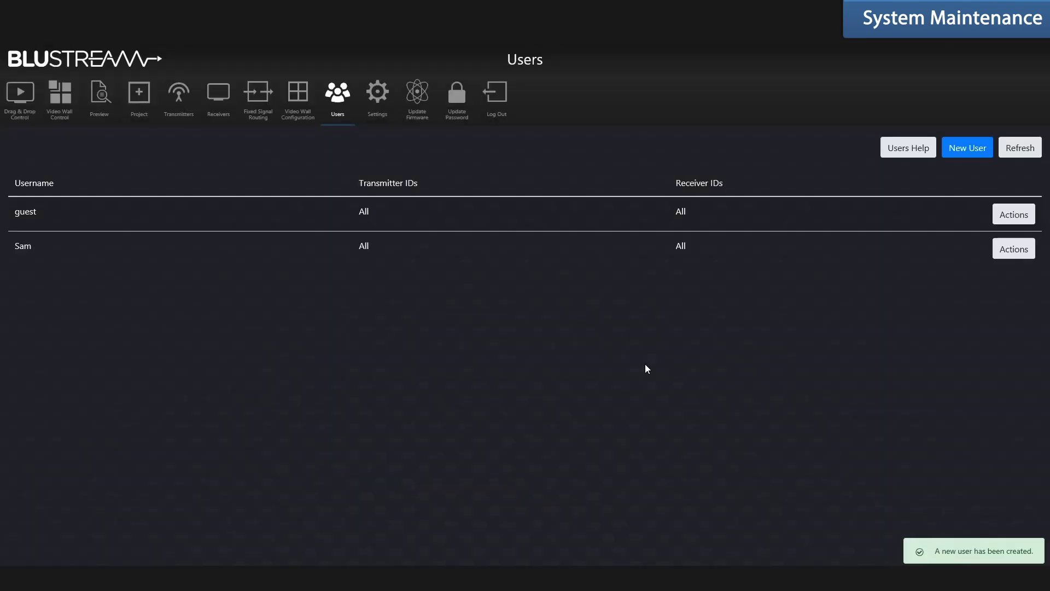
# Remove Apple TV and 4K Blu Ray from Sam's allowed transmitters
pyautogui.click(1006, 248)
pyautogui.click(549, 293)
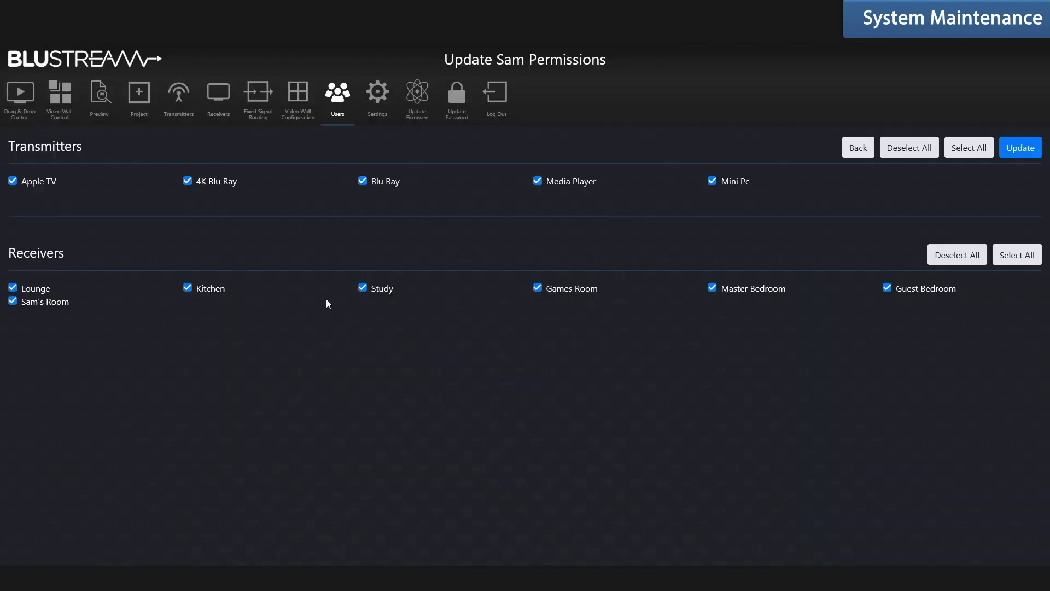
pyautogui.click(12, 181)
pyautogui.click(188, 184)
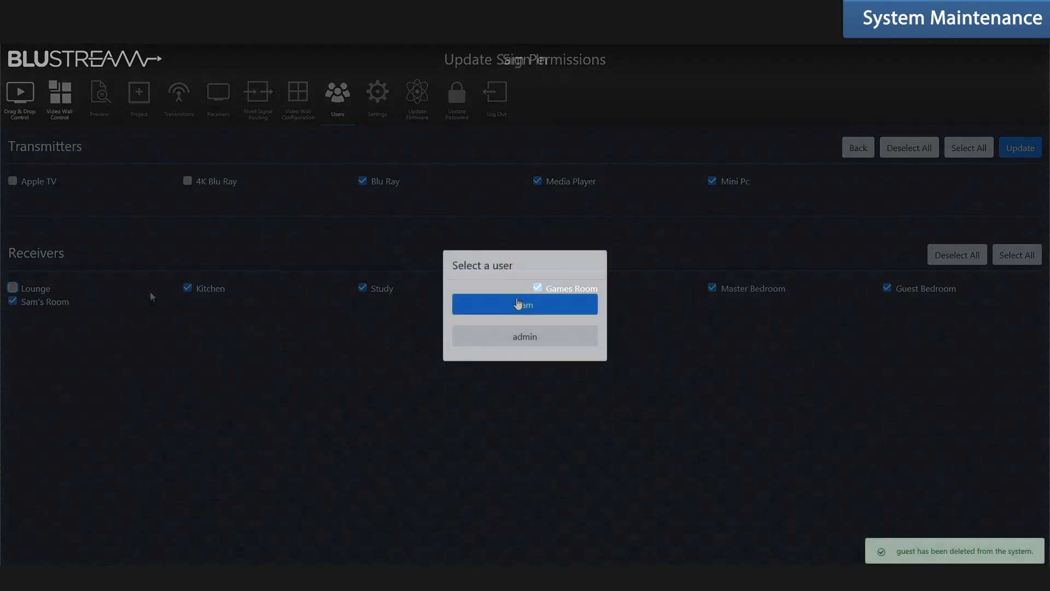
# Sign in as Sam with Sam's password
pyautogui.click(518, 305)
pyautogui.write('•')
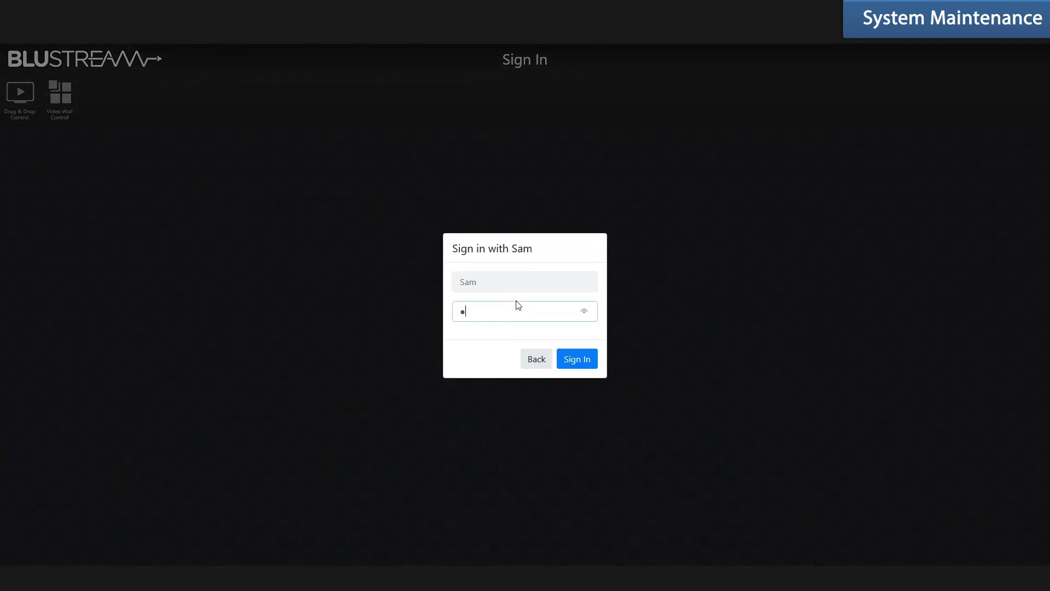
pyautogui.write('•••')
pyautogui.click(577, 359)
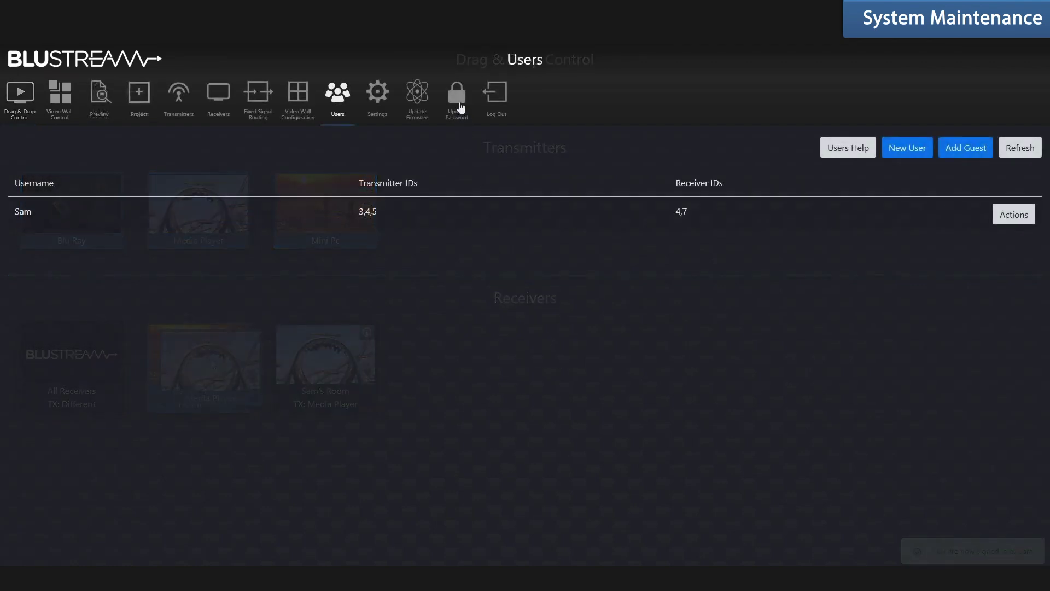
# Enter and confirm a new password in the Update Password form
pyautogui.click(458, 101)
pyautogui.click(506, 284)
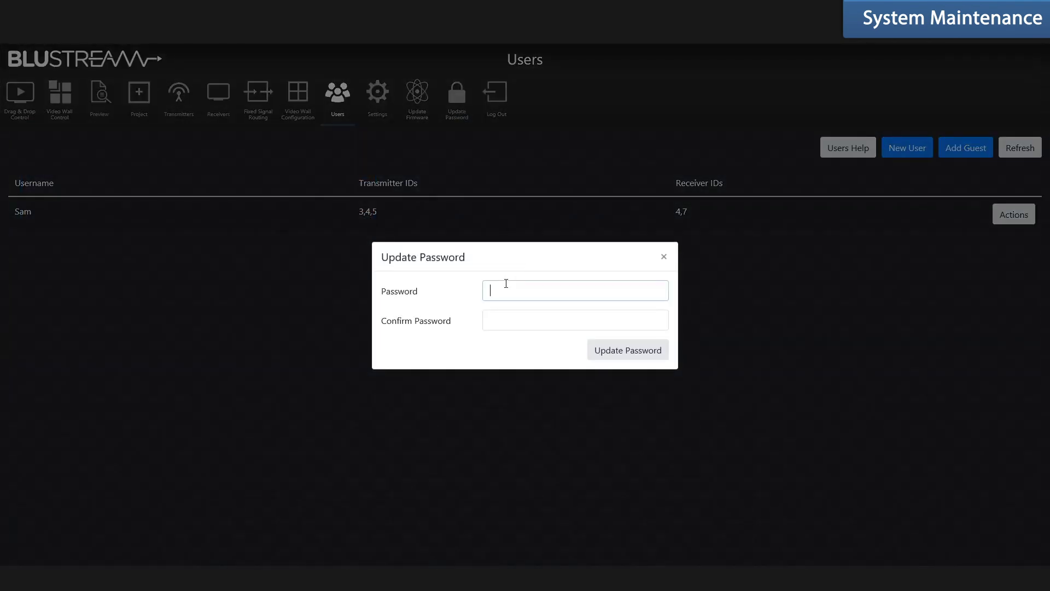
pyautogui.write('••')
pyautogui.click(506, 322)
pyautogui.write('•')
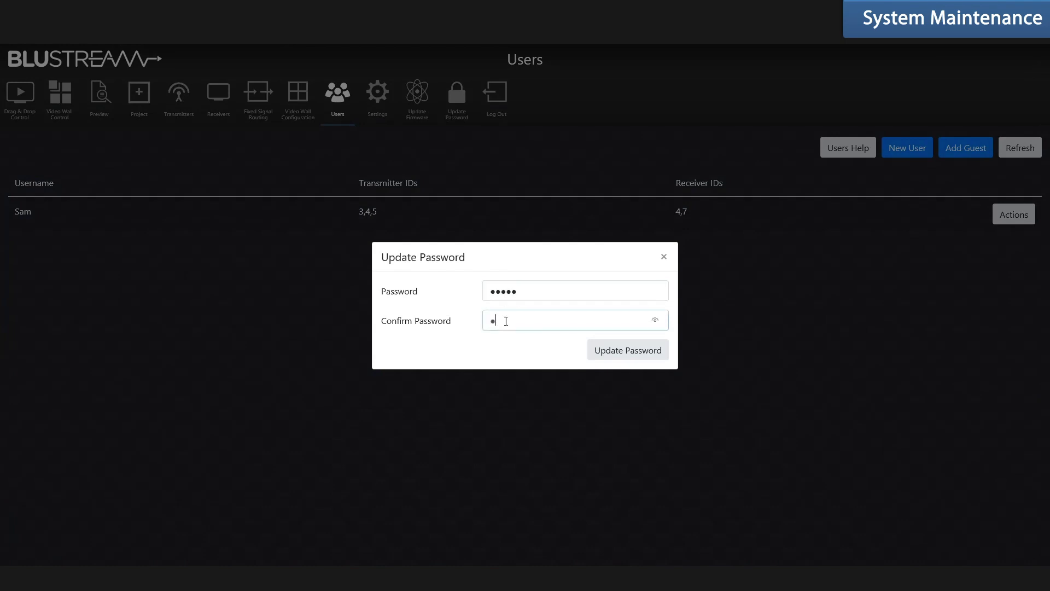
pyautogui.write('••••')
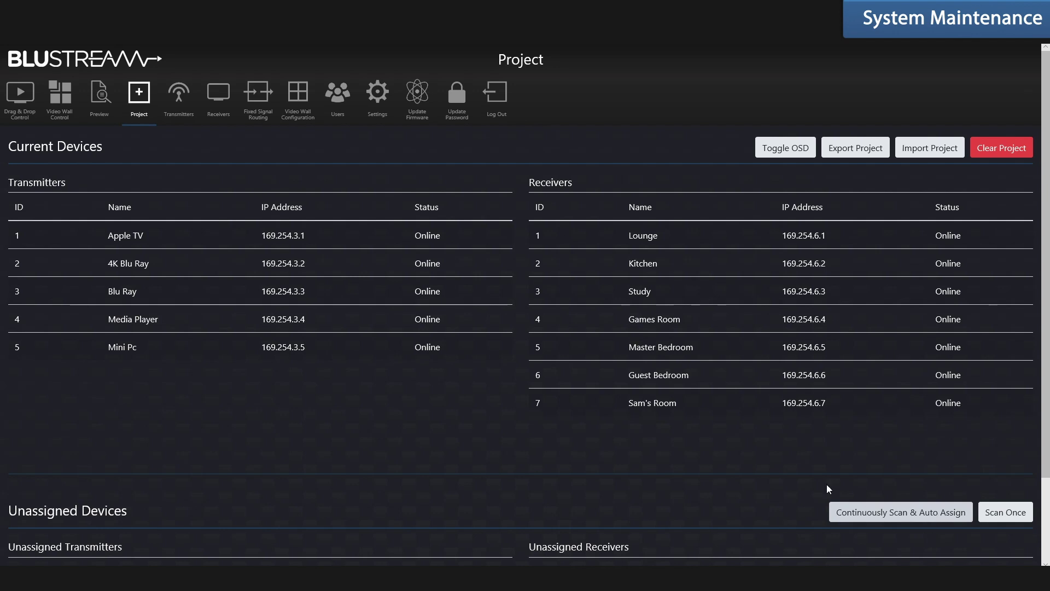
# Rename transmitter 1 from Apple TV to Apple
pyautogui.click(187, 99)
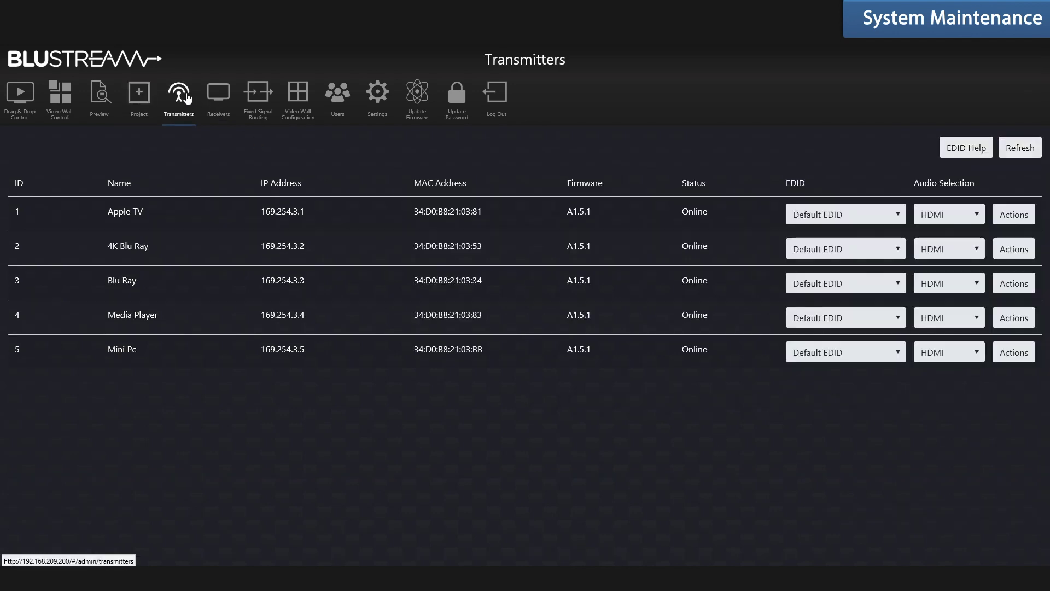
pyautogui.click(1012, 216)
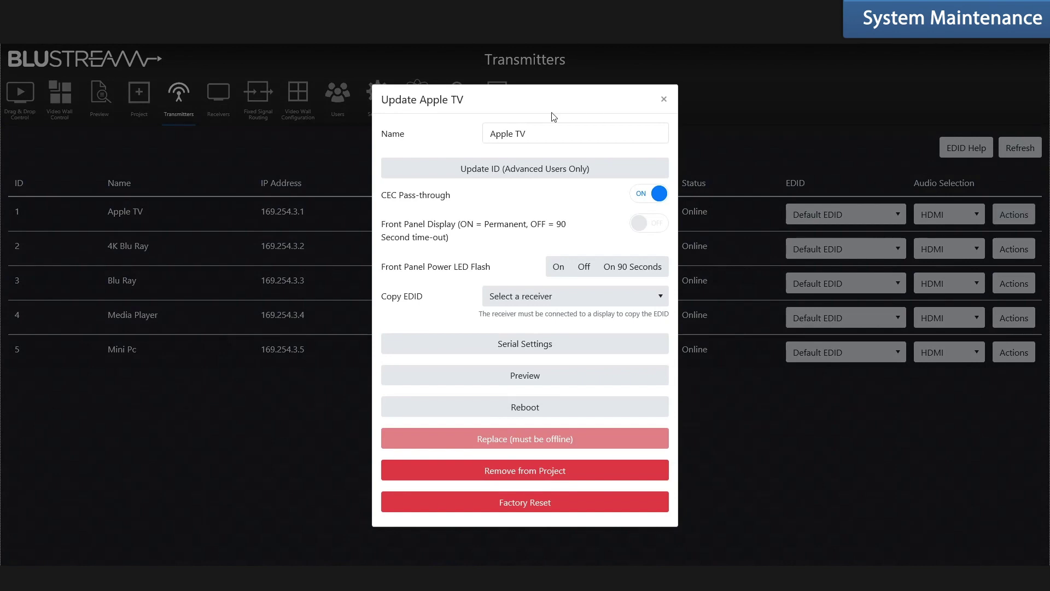
pyautogui.moveTo(532, 130)
pyautogui.mouseDown()
pyautogui.moveTo(501, 137)
pyautogui.moveTo(514, 139)
pyautogui.mouseUp()
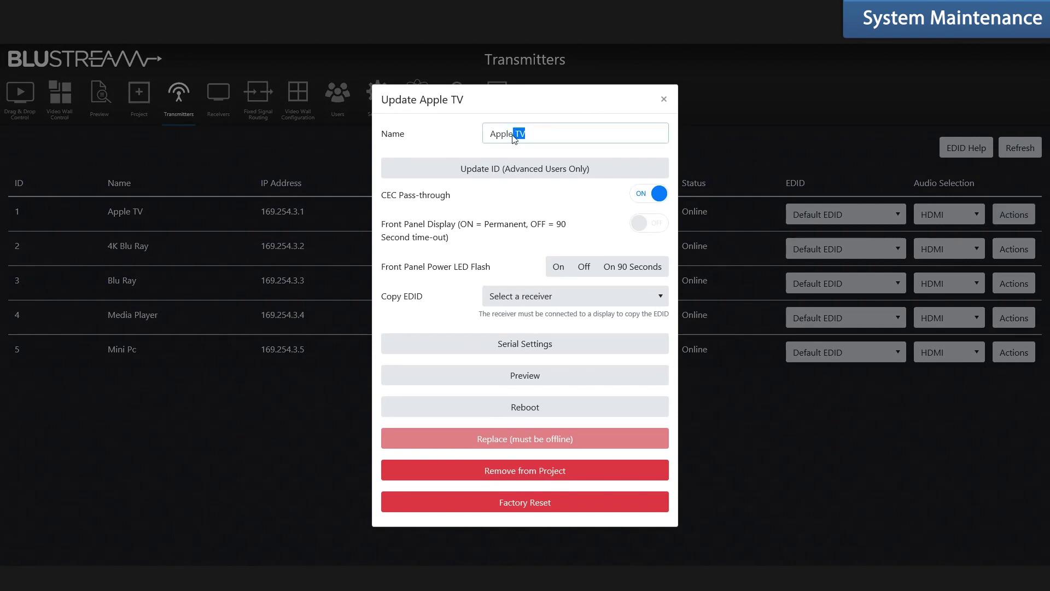
pyautogui.press('BackSpace')
pyautogui.click(665, 99)
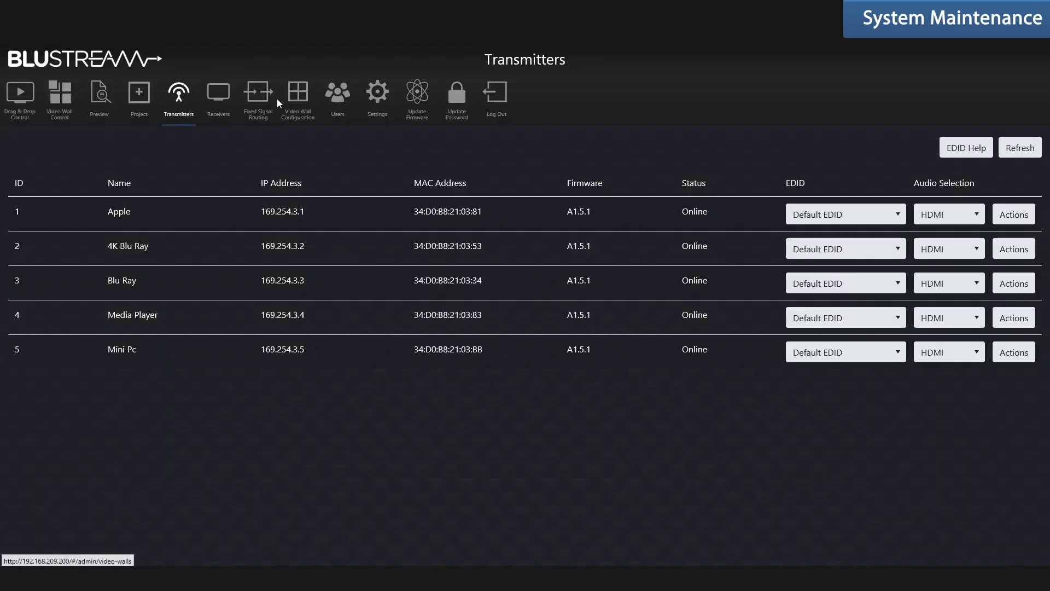
# Open the Lounge receiver's settings from the Receivers list and close them without renaming
pyautogui.click(211, 99)
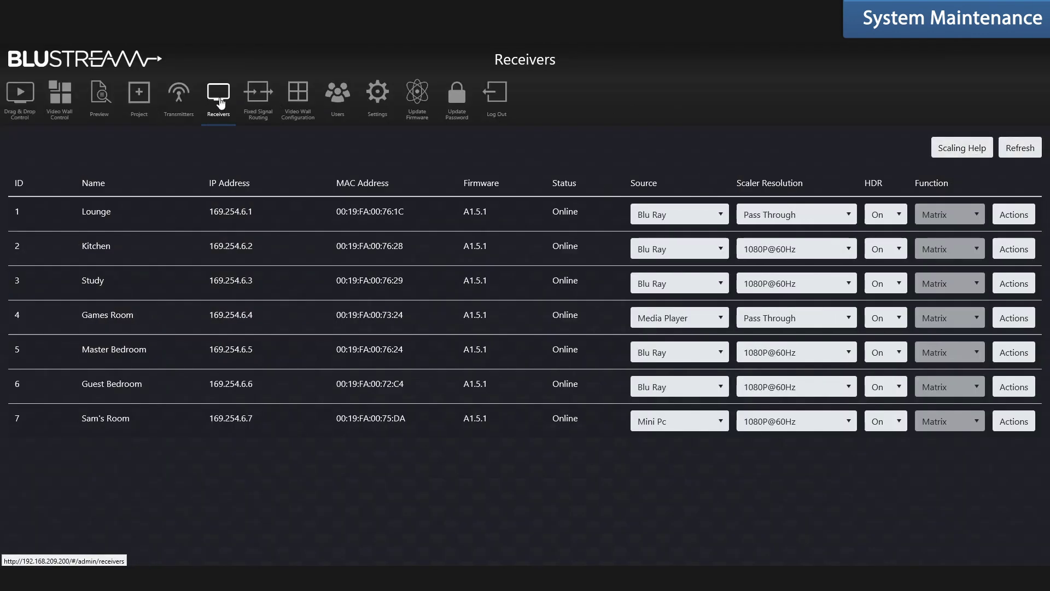
pyautogui.click(1010, 217)
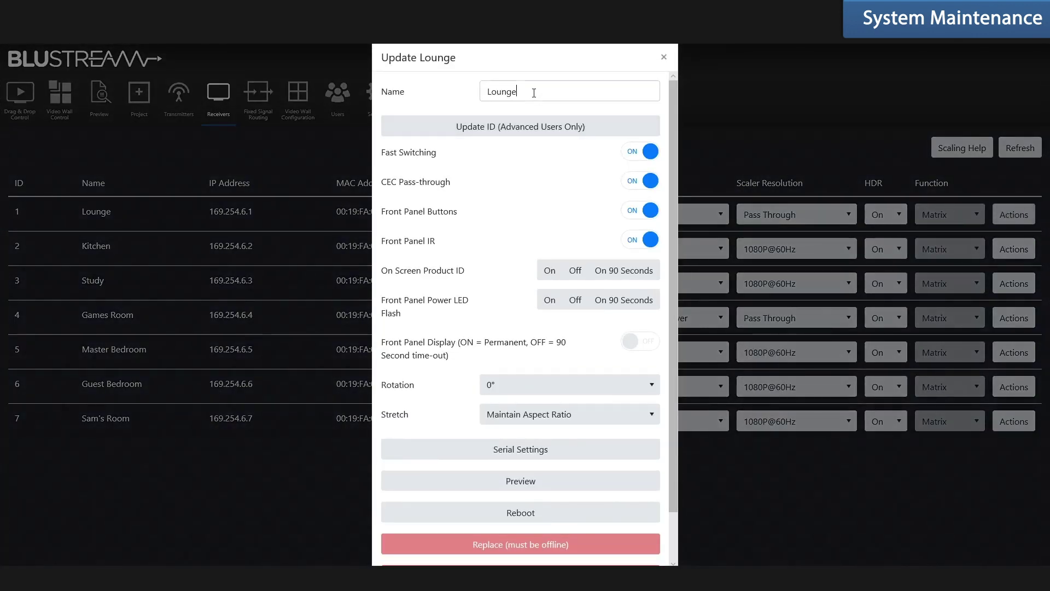
pyautogui.click(534, 93)
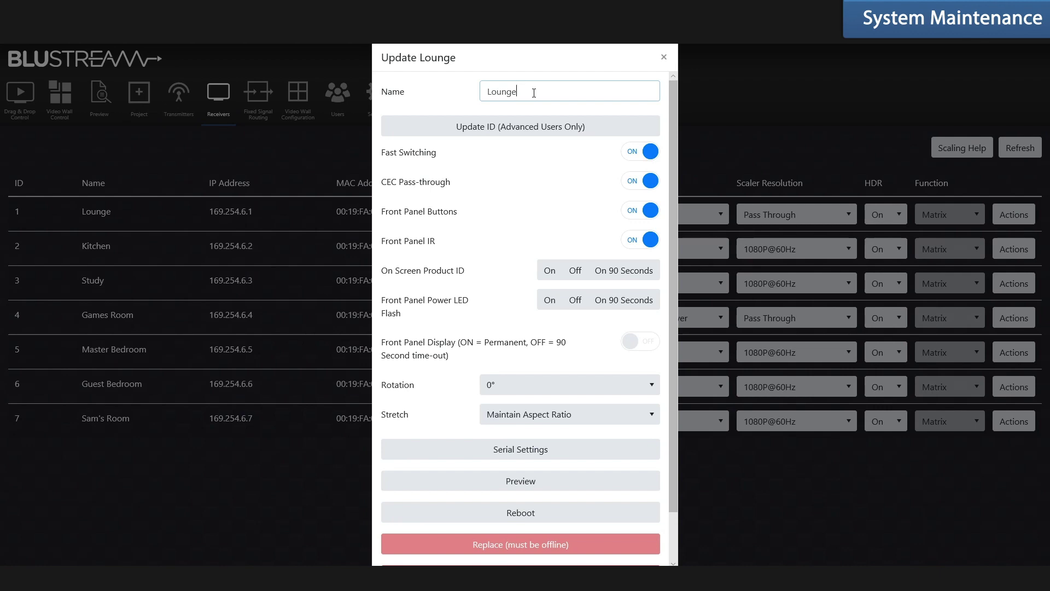
pyautogui.click(664, 57)
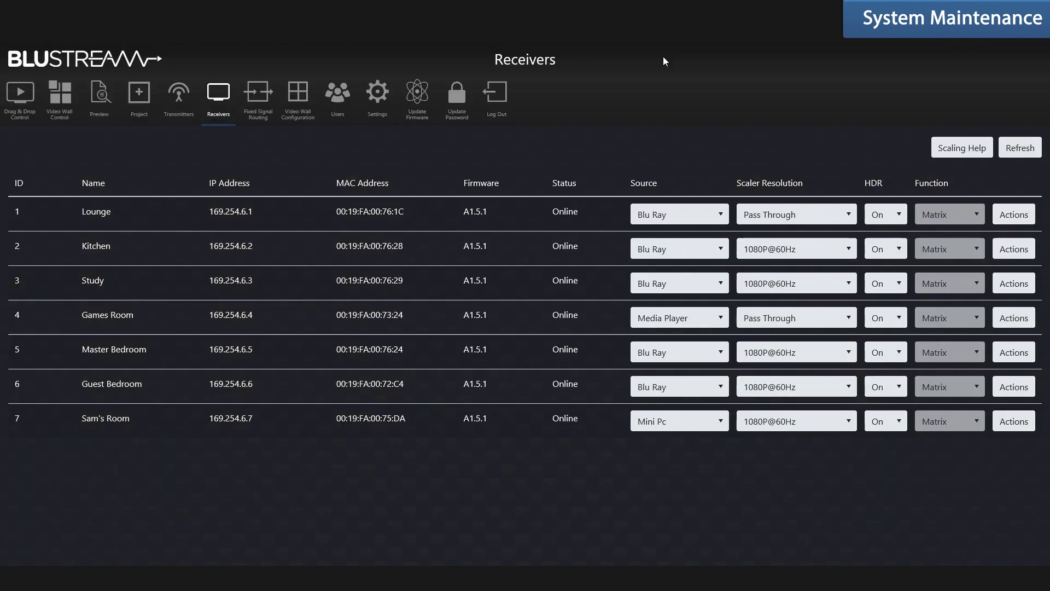